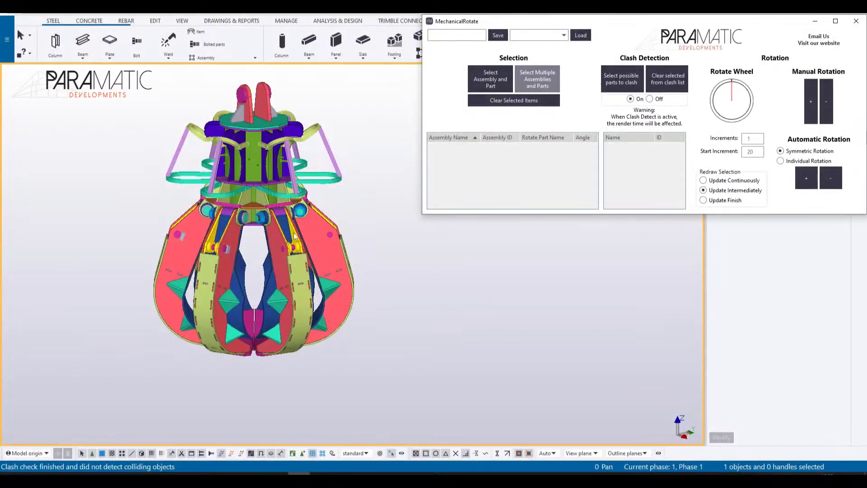
Pick the first three claw assemblies of the grab, each with its cyclone pin as the rotation axis.
{"action": "left_click", "coordinate": [304, 242]}
{"action": "scroll", "coordinate": [259, 217], "scroll_direction": "up", "scroll_amount": 3}
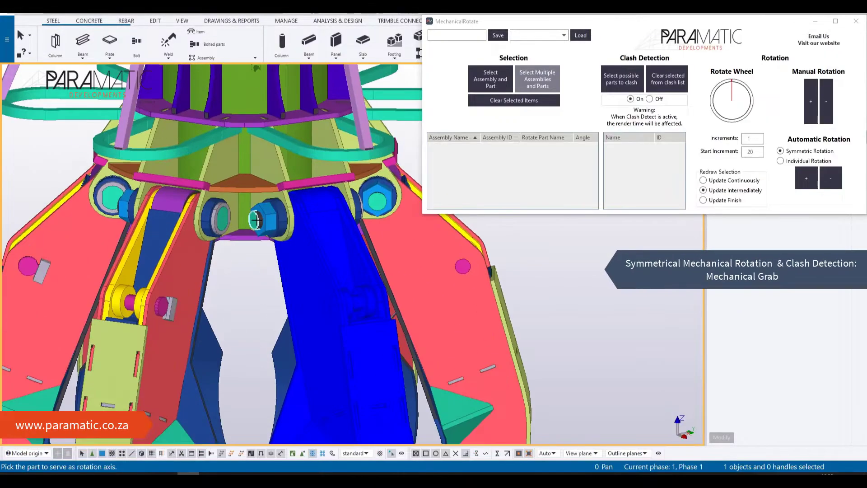
{"action": "left_click", "coordinate": [256, 219]}
{"action": "left_click", "coordinate": [176, 254]}
{"action": "left_click", "coordinate": [219, 223]}
{"action": "middle_click_drag", "start_coordinate": [218, 224], "coordinate": [266, 239], "text": "ctrl"}
{"action": "left_click", "coordinate": [106, 242]}
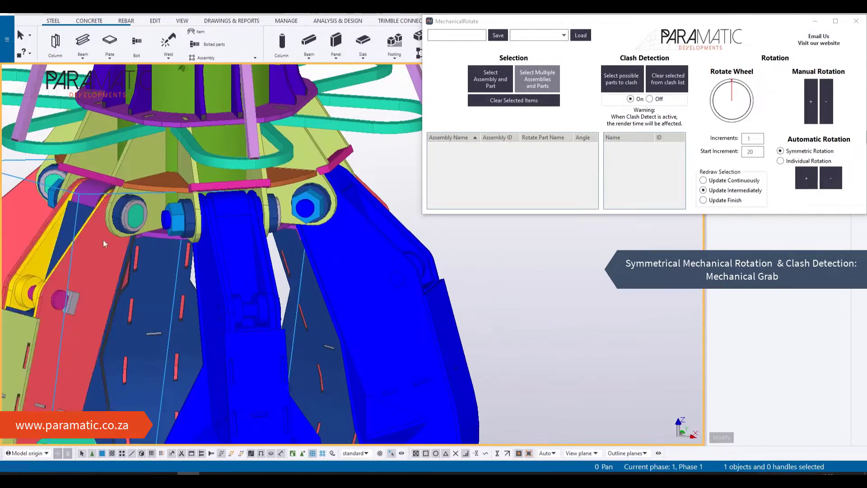
{"action": "left_click", "coordinate": [133, 218]}
Add the remaining three claws with their cyclone pins as rotation axes and finish the multiple selection.
{"action": "middle_click_drag", "start_coordinate": [133, 225], "coordinate": [316, 235], "text": "ctrl"}
{"action": "left_click", "coordinate": [154, 271]}
{"action": "left_click", "coordinate": [238, 251]}
{"action": "left_click", "coordinate": [398, 244]}
{"action": "left_click", "coordinate": [383, 214]}
{"action": "left_click", "coordinate": [301, 244]}
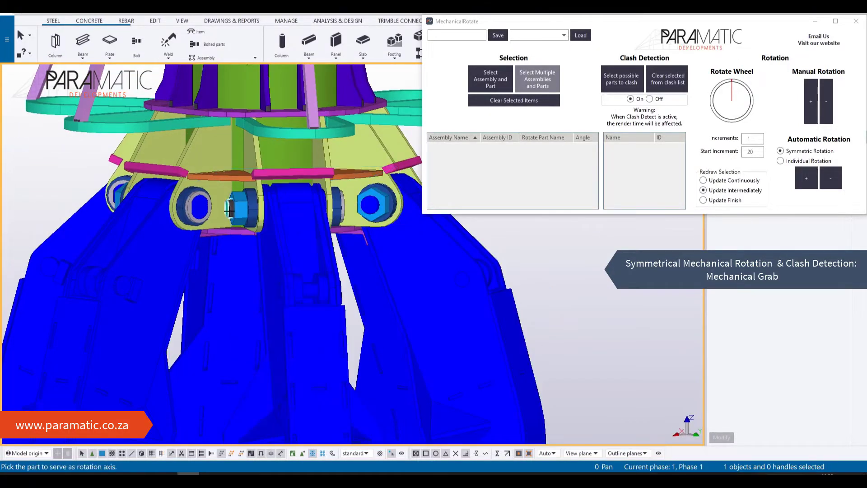
{"action": "left_click", "coordinate": [238, 210]}
{"action": "scroll", "coordinate": [216, 240], "scroll_direction": "down", "scroll_amount": 2}
{"action": "key", "text": "Escape"}
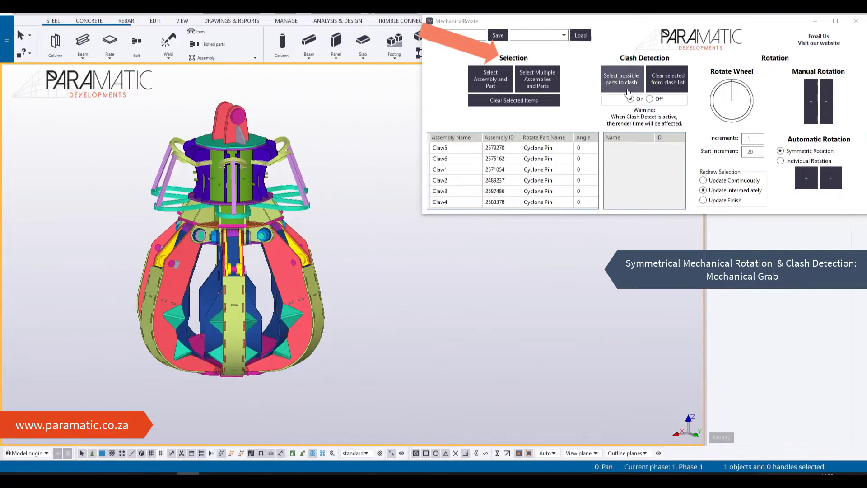
Pick the claw side plates, the guard loops and the collar plates above the claws as possible clash parts.
{"action": "scroll", "coordinate": [275, 228], "scroll_direction": "up", "scroll_amount": 3}
{"action": "left_click", "coordinate": [302, 269]}
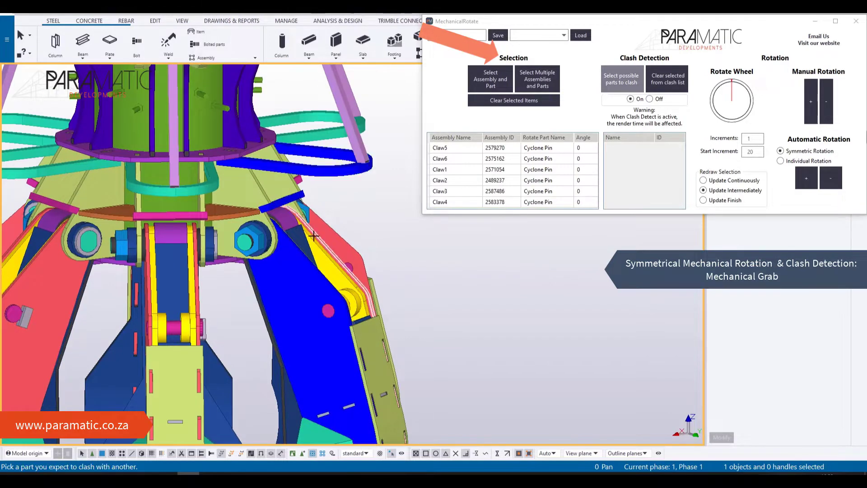
{"action": "middle_click_drag", "start_coordinate": [330, 245], "coordinate": [202, 265], "text": "ctrl"}
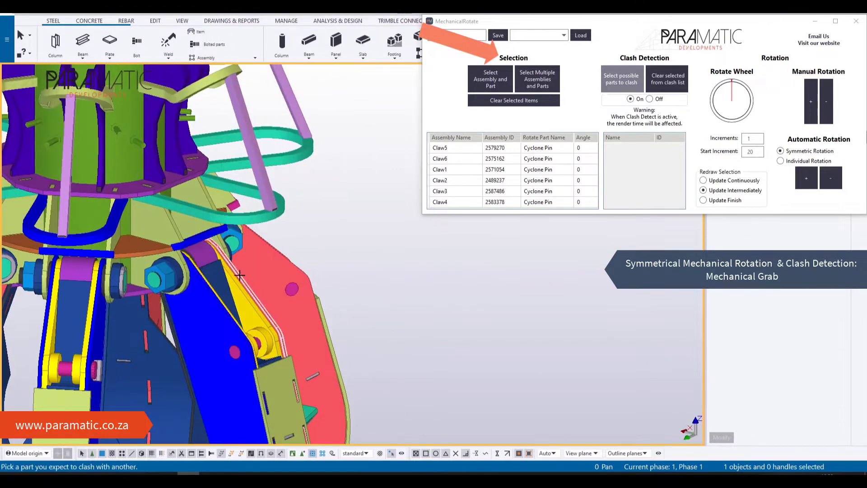
{"action": "middle_click_drag", "start_coordinate": [315, 261], "coordinate": [174, 244], "text": "ctrl"}
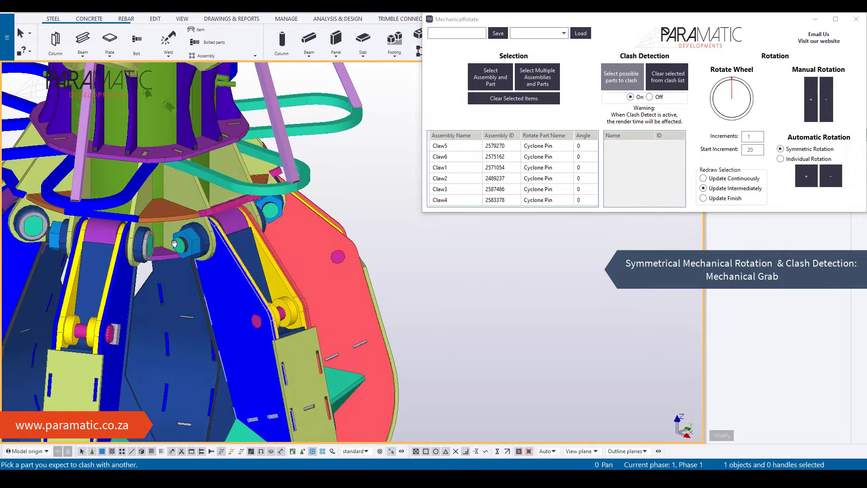
{"action": "middle_click_drag", "start_coordinate": [270, 242], "coordinate": [313, 186], "text": "ctrl"}
{"action": "scroll", "coordinate": [201, 216], "scroll_direction": "down", "scroll_amount": 3}
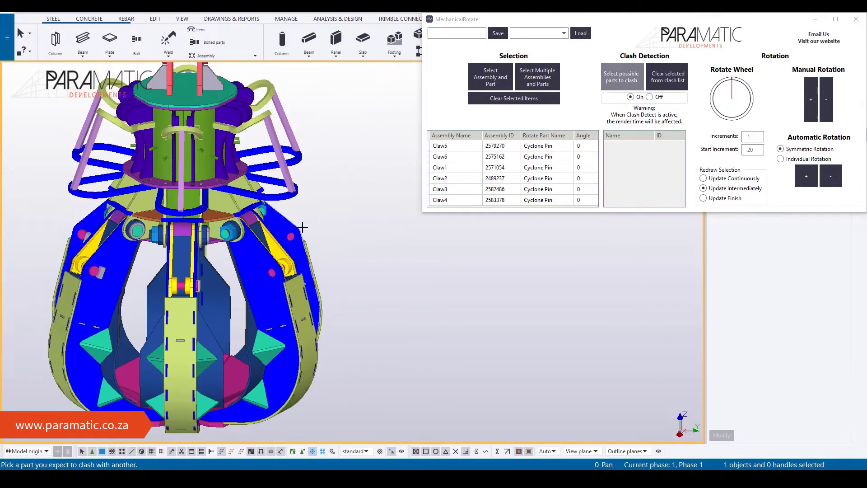
{"action": "middle_click", "coordinate": [302, 226]}
{"action": "scroll", "coordinate": [303, 228], "scroll_direction": "down", "scroll_amount": 1}
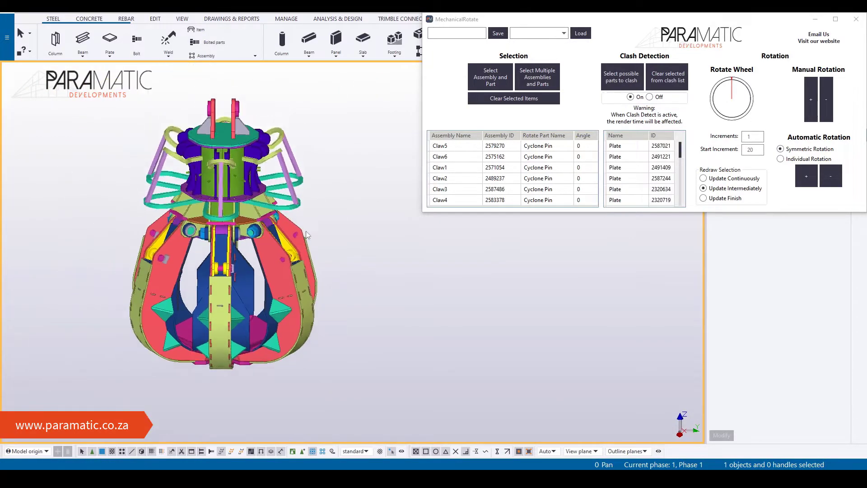
Rotate all six claws automatically and symmetrically in the negative direction with clash detection on, and inspect the clashing parts.
{"action": "left_click", "coordinate": [833, 178]}
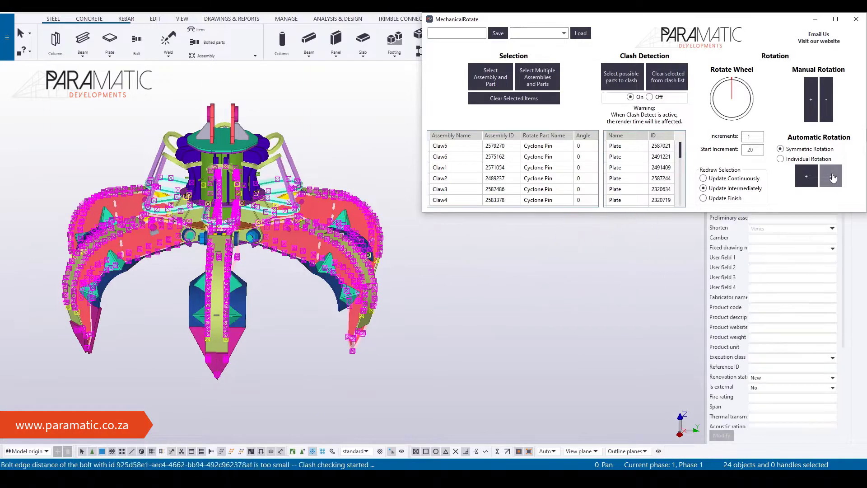
{"action": "scroll", "coordinate": [358, 351], "scroll_direction": "up", "scroll_amount": 3}
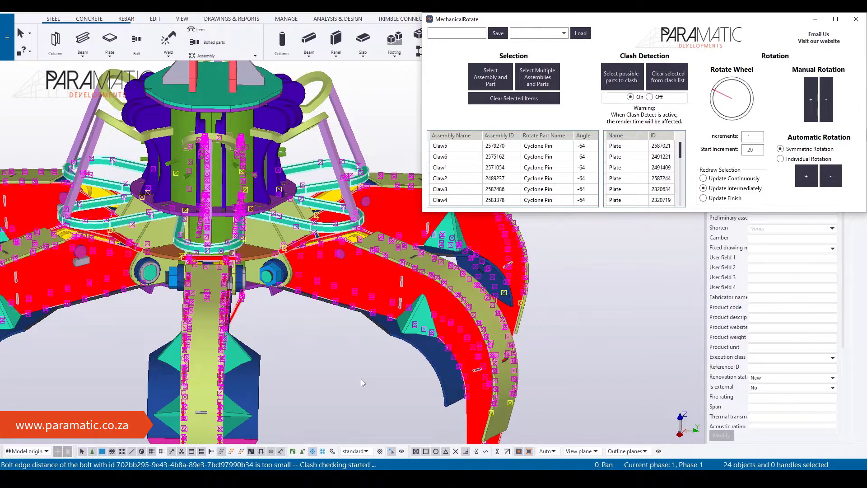
{"action": "scroll", "coordinate": [346, 346], "scroll_direction": "down", "scroll_amount": 2}
{"action": "left_click", "coordinate": [271, 296]}
{"action": "middle_click_drag", "start_coordinate": [271, 295], "coordinate": [529, 353], "text": "ctrl"}
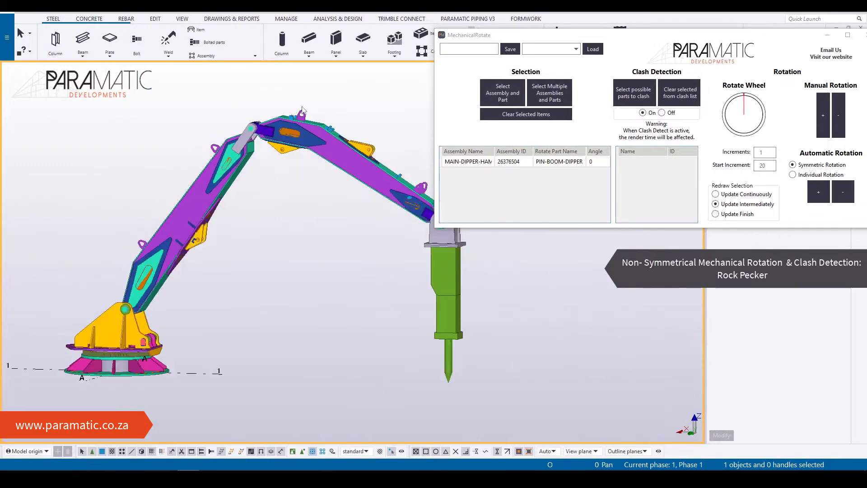
Add the rock pecker's lower boom assembly to the rotation list with the boom pin at its base as the rotation part.
{"action": "left_click", "coordinate": [507, 93]}
{"action": "left_click", "coordinate": [203, 226]}
{"action": "scroll", "coordinate": [142, 284], "scroll_direction": "up", "scroll_amount": 5}
{"action": "left_click", "coordinate": [131, 312]}
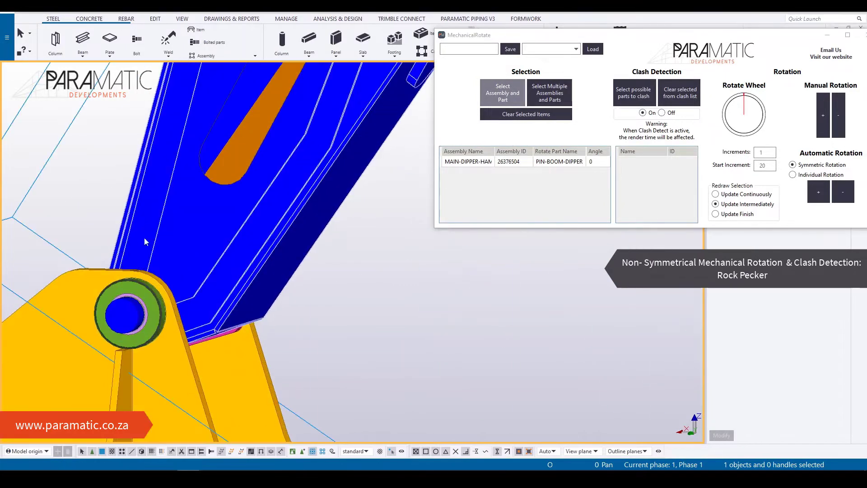
{"action": "scroll", "coordinate": [146, 204], "scroll_direction": "down", "scroll_amount": 2}
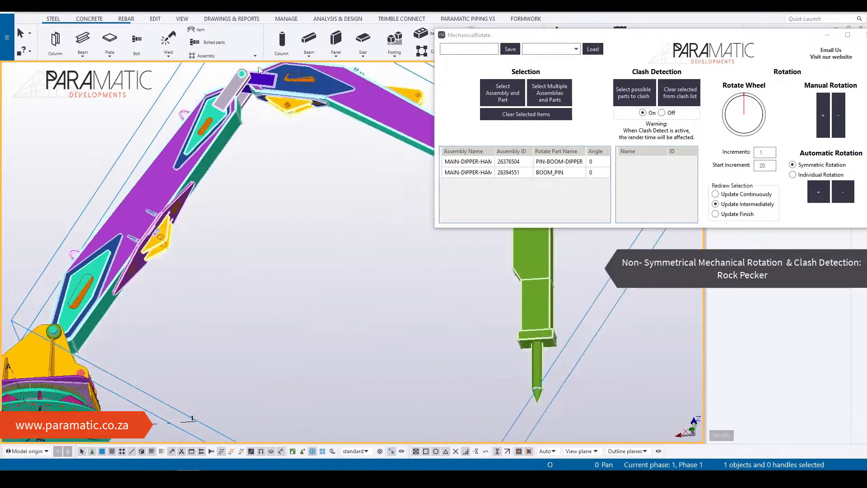
Pick the facing plates of the lower boom and upper dipper arm near their joint as possible clash parts.
{"action": "left_click", "coordinate": [634, 92]}
{"action": "left_click", "coordinate": [282, 125]}
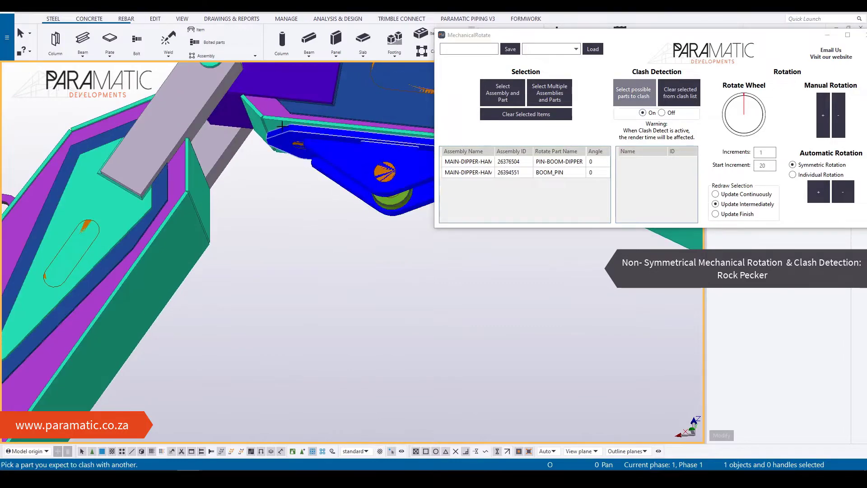
{"action": "left_click", "coordinate": [198, 213]}
{"action": "middle_click_drag", "start_coordinate": [213, 203], "coordinate": [197, 194], "text": "ctrl"}
{"action": "middle_click_drag", "start_coordinate": [255, 97], "coordinate": [287, 108], "text": "ctrl"}
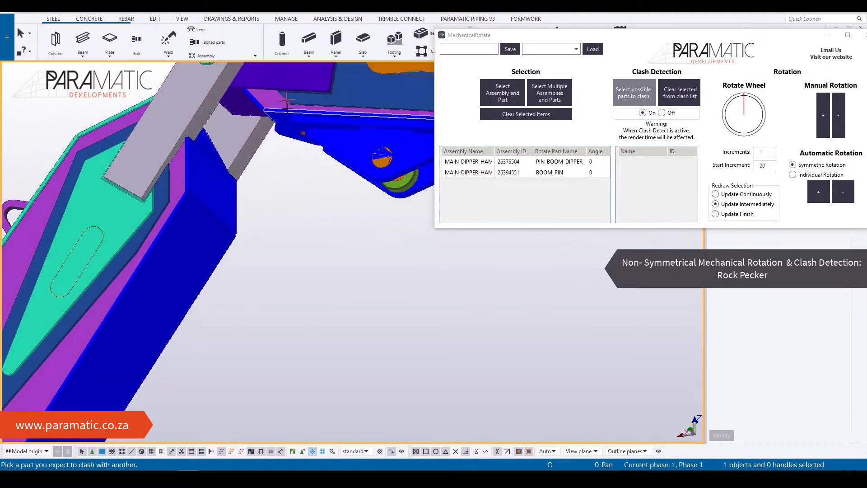
{"action": "middle_click", "coordinate": [288, 145]}
{"action": "scroll", "coordinate": [287, 146], "scroll_direction": "down", "scroll_amount": 7}
{"action": "mouse_move", "coordinate": [287, 146]}
{"action": "middle_mouse_down", "text": "ctrl"}
{"action": "mouse_move", "coordinate": [272, 118]}
{"action": "mouse_move", "coordinate": [270, 144]}
{"action": "middle_mouse_up", "text": "ctrl"}
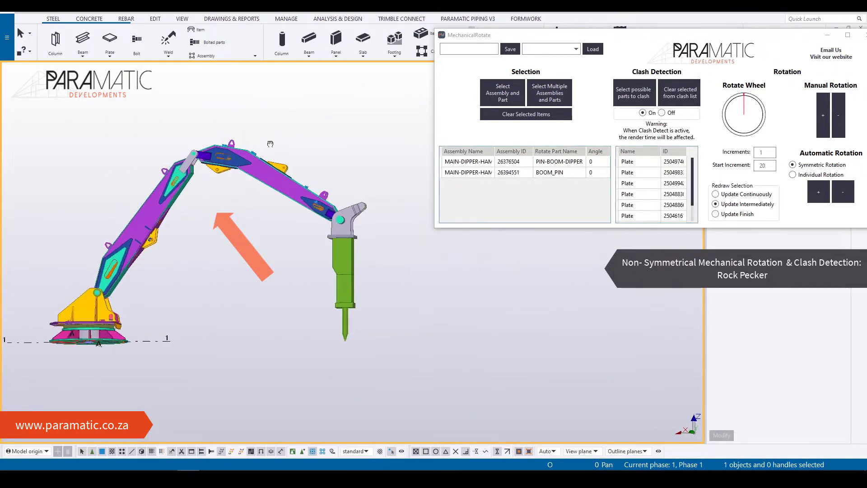
Rotate both rock pecker assemblies automatically in the negative direction with clash detection on, and inspect the clash at their joint.
{"action": "left_click", "coordinate": [842, 196]}
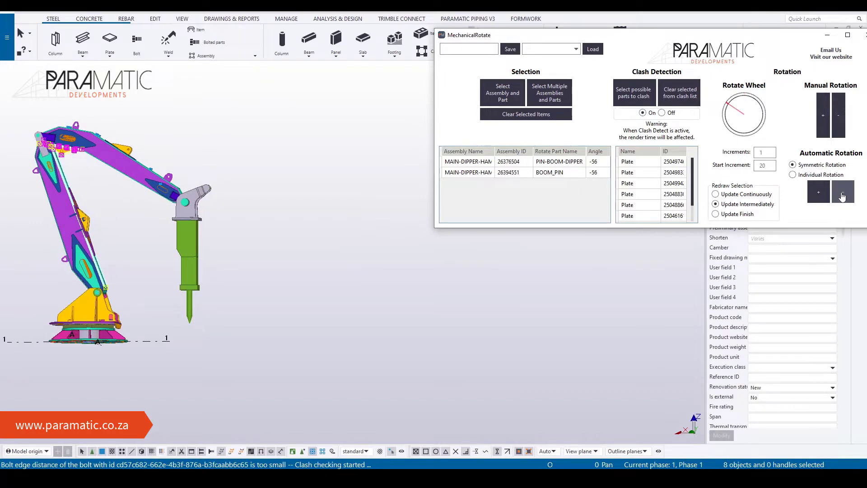
{"action": "scroll", "coordinate": [159, 194], "scroll_direction": "up", "scroll_amount": 10}
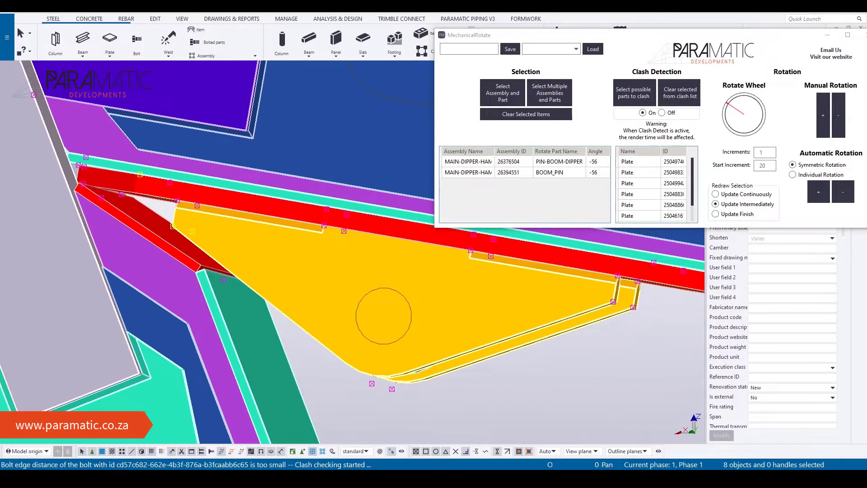
{"action": "middle_click_drag", "start_coordinate": [210, 227], "coordinate": [228, 235], "text": "ctrl"}
{"action": "left_click", "coordinate": [432, 376]}
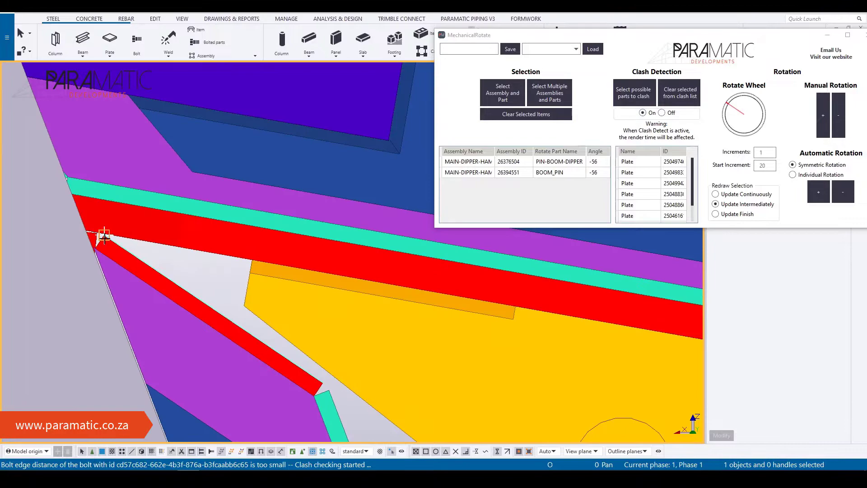
{"action": "mouse_move", "coordinate": [105, 235]}
{"action": "middle_mouse_down", "text": "ctrl"}
{"action": "mouse_move", "coordinate": [139, 240]}
{"action": "mouse_move", "coordinate": [152, 261]}
{"action": "middle_mouse_up", "text": "ctrl"}
{"action": "scroll", "coordinate": [154, 258], "scroll_direction": "down", "scroll_amount": 10}
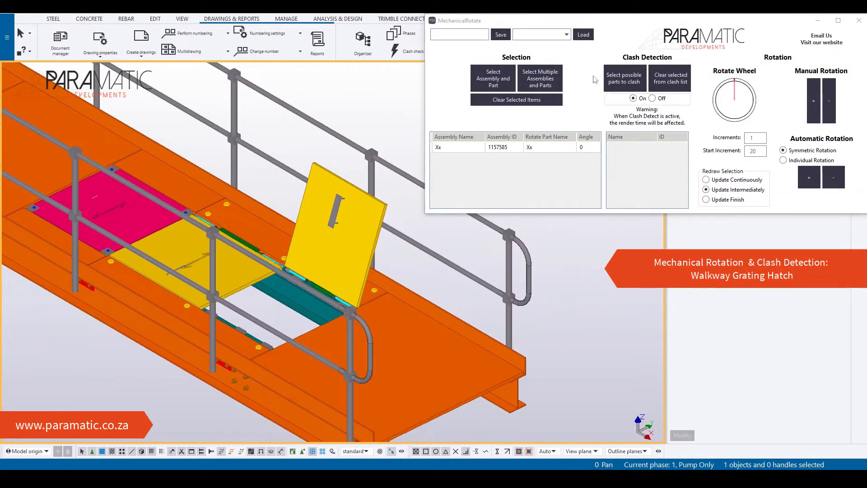
Pick the walkway's kick flat and the handrail stanchion beside the open hatch as possible clash parts.
{"action": "left_click", "coordinate": [624, 78]}
{"action": "scroll", "coordinate": [381, 289], "scroll_direction": "up", "scroll_amount": 3}
{"action": "left_click", "coordinate": [391, 271]}
{"action": "scroll", "coordinate": [341, 269], "scroll_direction": "down", "scroll_amount": 3}
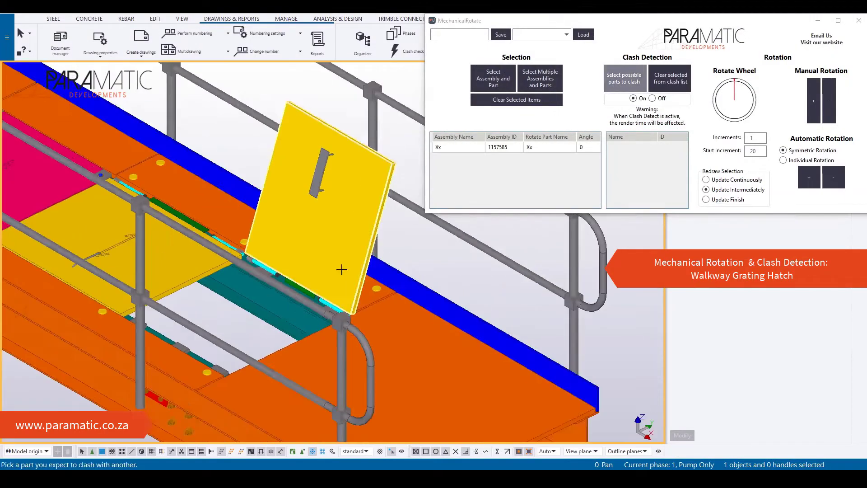
{"action": "middle_click_drag", "start_coordinate": [340, 269], "coordinate": [356, 209], "text": "ctrl"}
{"action": "left_click", "coordinate": [332, 162]}
{"action": "middle_click_drag", "start_coordinate": [332, 161], "coordinate": [254, 300], "text": "ctrl"}
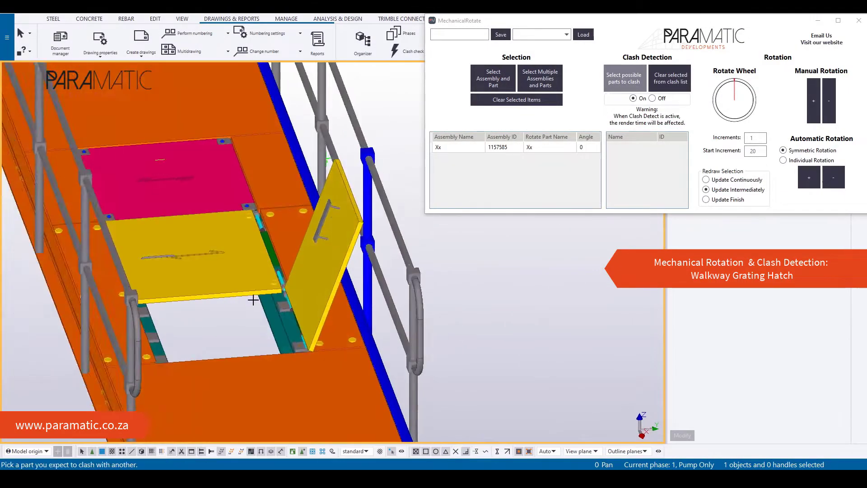
Add the open hatch panel and the support cleats around its opening to the clash list and finish the selection.
{"action": "scroll", "coordinate": [253, 300], "scroll_direction": "up", "scroll_amount": 3}
{"action": "left_click", "coordinate": [305, 304]}
{"action": "left_click", "coordinate": [385, 310]}
{"action": "left_click", "coordinate": [341, 401]}
{"action": "middle_click_drag", "start_coordinate": [341, 401], "coordinate": [476, 350]}
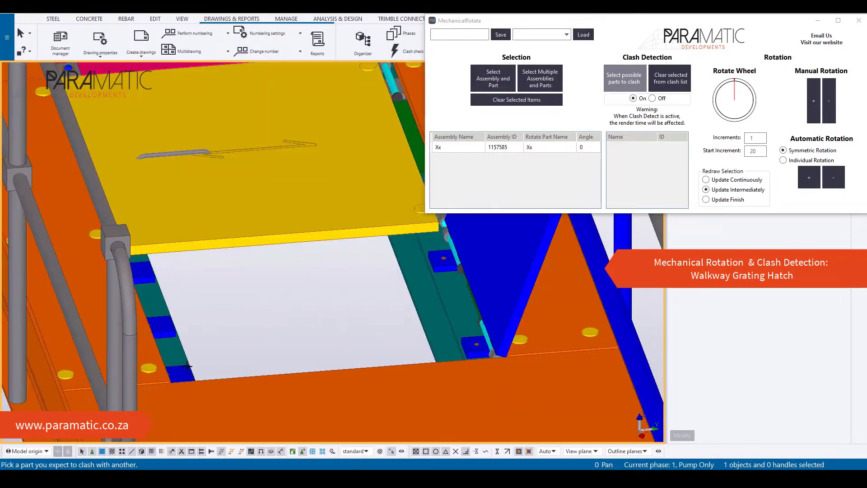
{"action": "scroll", "coordinate": [187, 366], "scroll_direction": "down", "scroll_amount": 3}
{"action": "middle_click_drag", "start_coordinate": [187, 366], "coordinate": [316, 316], "text": "ctrl"}
{"action": "scroll", "coordinate": [389, 267], "scroll_direction": "down", "scroll_amount": 3}
{"action": "scroll", "coordinate": [389, 267], "scroll_direction": "up", "scroll_amount": 3}
{"action": "middle_click", "coordinate": [565, 241]}
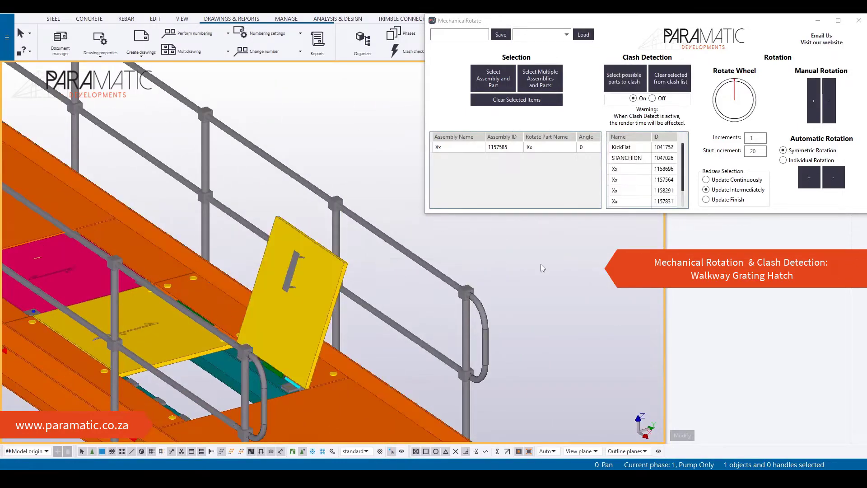
Rotate the walkway hatch automatically in the positive direction until it closes onto its supports with clash detection on.
{"action": "scroll", "coordinate": [540, 264], "scroll_direction": "down", "scroll_amount": 3}
{"action": "middle_click_drag", "start_coordinate": [541, 264], "coordinate": [483, 255], "text": "ctrl"}
{"action": "left_click", "coordinate": [816, 182]}
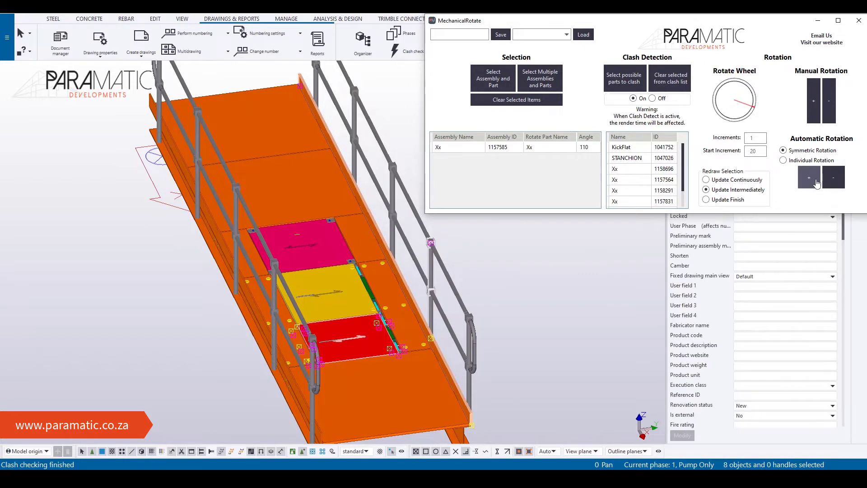
{"action": "scroll", "coordinate": [390, 326], "scroll_direction": "up", "scroll_amount": 3}
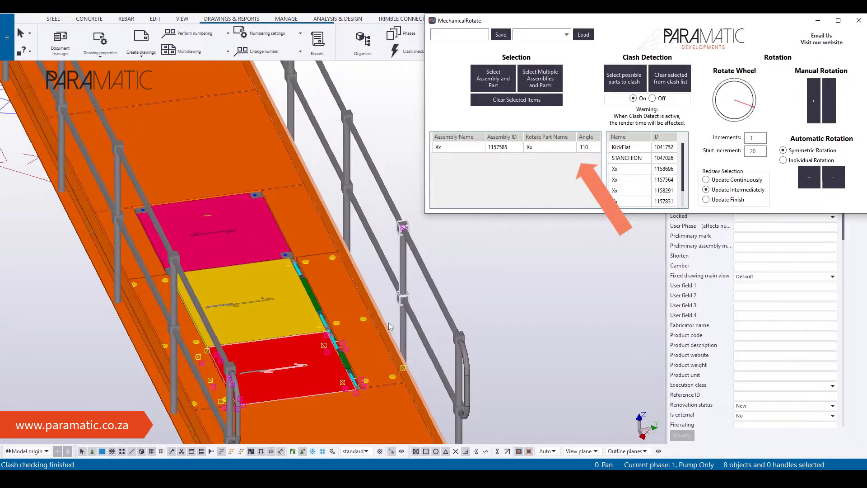
Rotate the hatch automatically in the negative direction against the stanchion, repeating with a start increment of 1 and a smaller increment.
{"action": "left_click", "coordinate": [833, 178]}
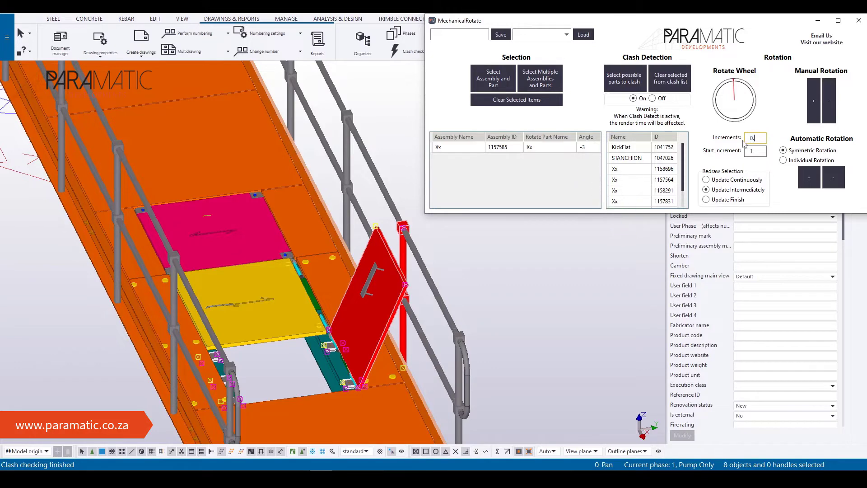
{"action": "left_click", "coordinate": [835, 178]}
{"action": "left_click", "coordinate": [559, 310]}
{"action": "middle_click_drag", "start_coordinate": [546, 296], "coordinate": [305, 356], "text": "ctrl"}
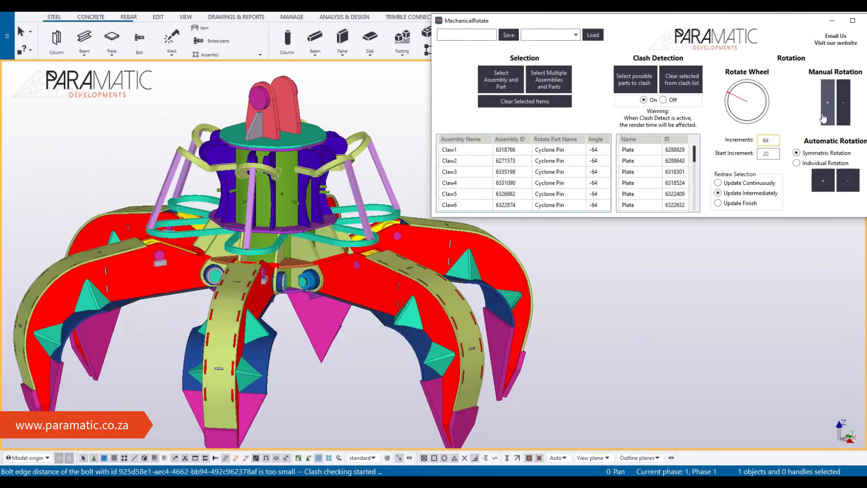
Rotate the grab's six claws manually in the positive direction by an increment of 64.
{"action": "left_click", "coordinate": [826, 113]}
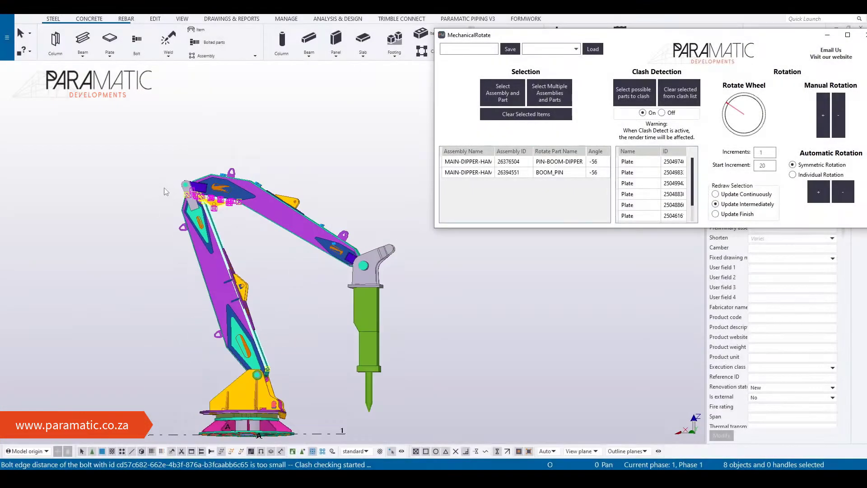
Examine the clashing plates at the rock pecker's joint between the lower boom and dipper arm.
{"action": "scroll", "coordinate": [178, 207], "scroll_direction": "up", "scroll_amount": 10}
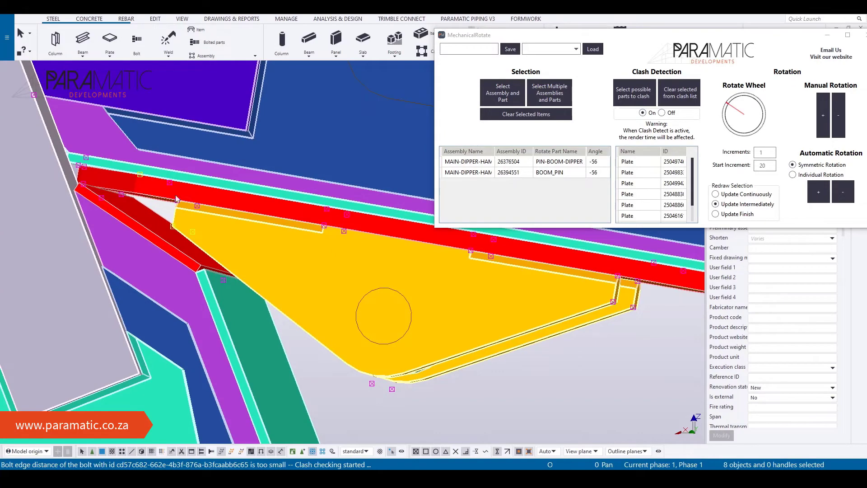
{"action": "middle_click_drag", "start_coordinate": [175, 197], "coordinate": [228, 237], "text": "ctrl"}
{"action": "left_click", "coordinate": [432, 375]}
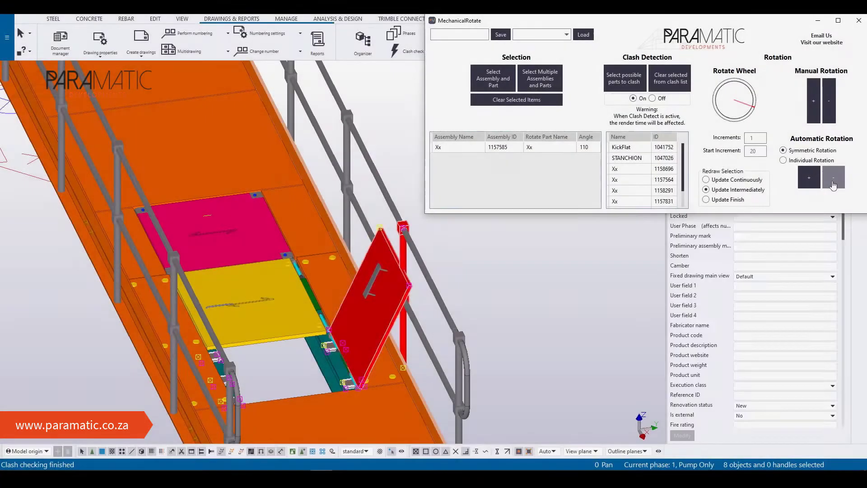
Rotate the closed walkway hatch automatically in the negative direction with an increment of 1 and a start increment of 20.
{"action": "left_click", "coordinate": [833, 183]}
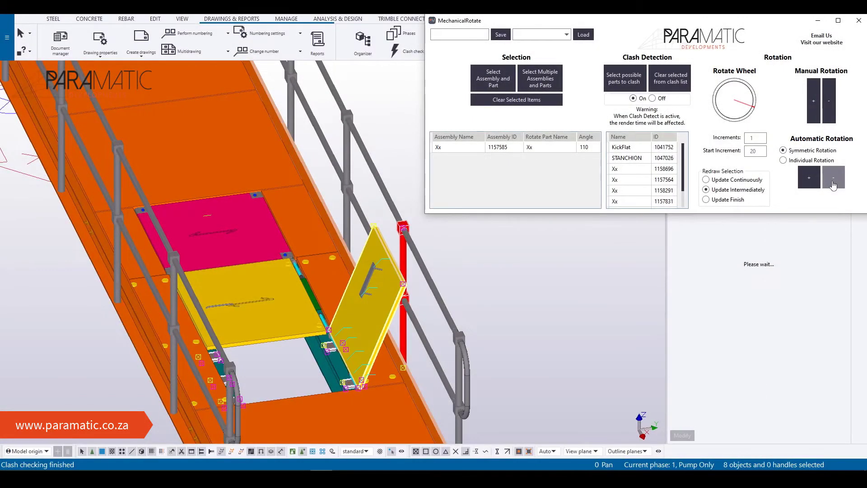